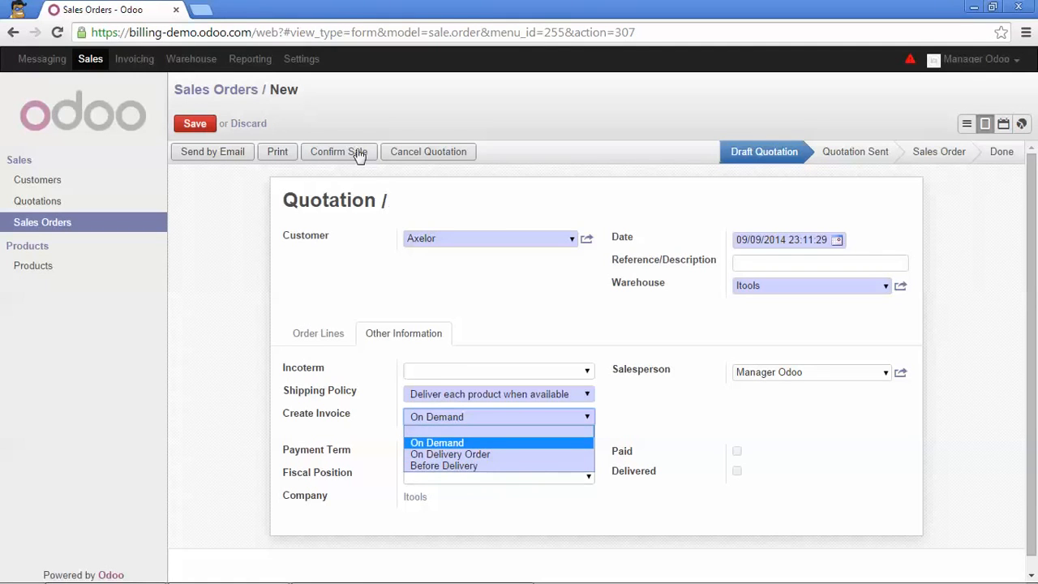
Step: Discard the unsaved quotation, then enable generating invoices after and based on delivery orders in the sales configuration and apply it
click(300, 60)
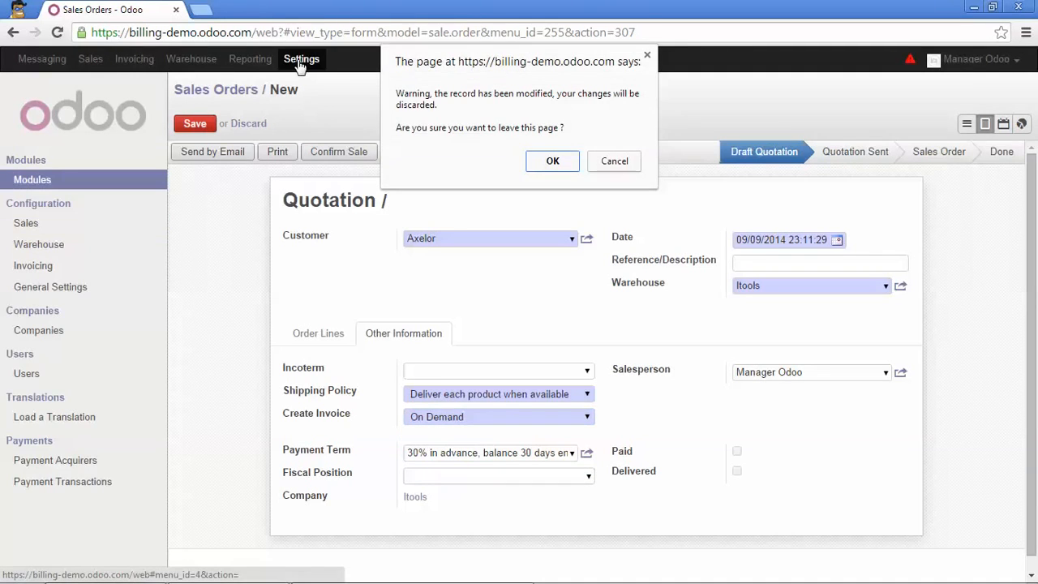
click(547, 165)
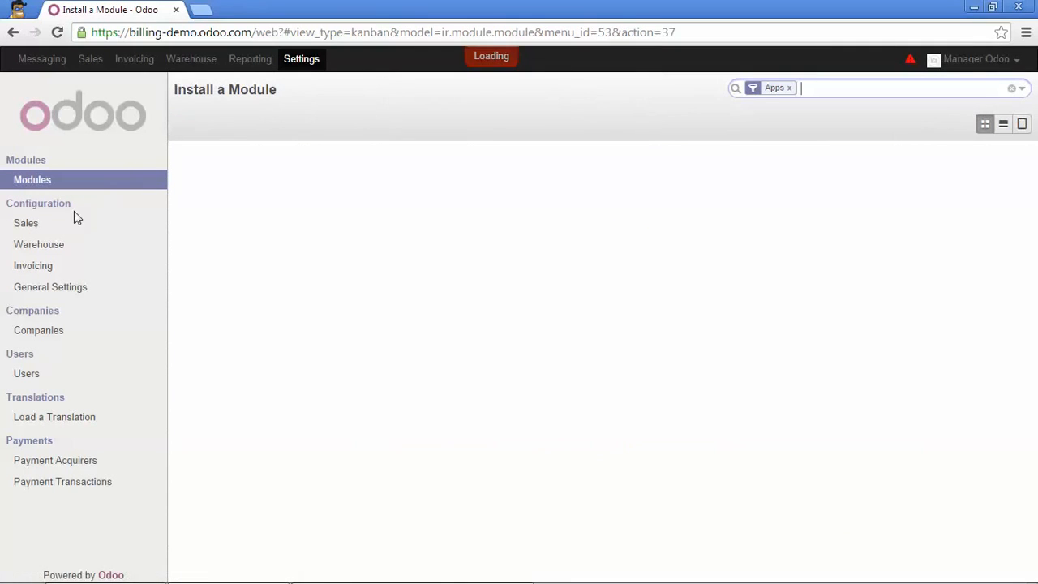
click(28, 223)
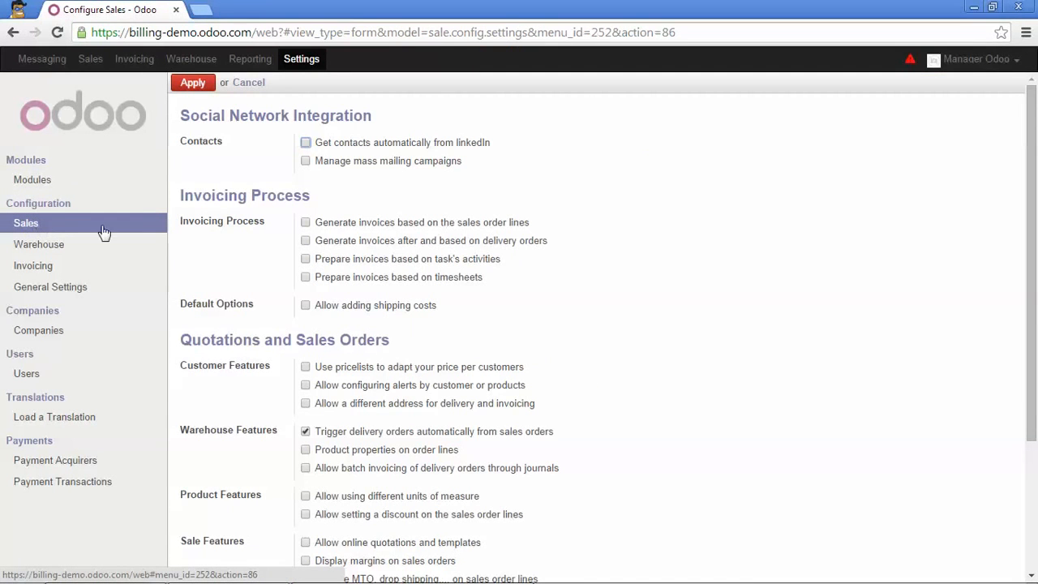
click(305, 241)
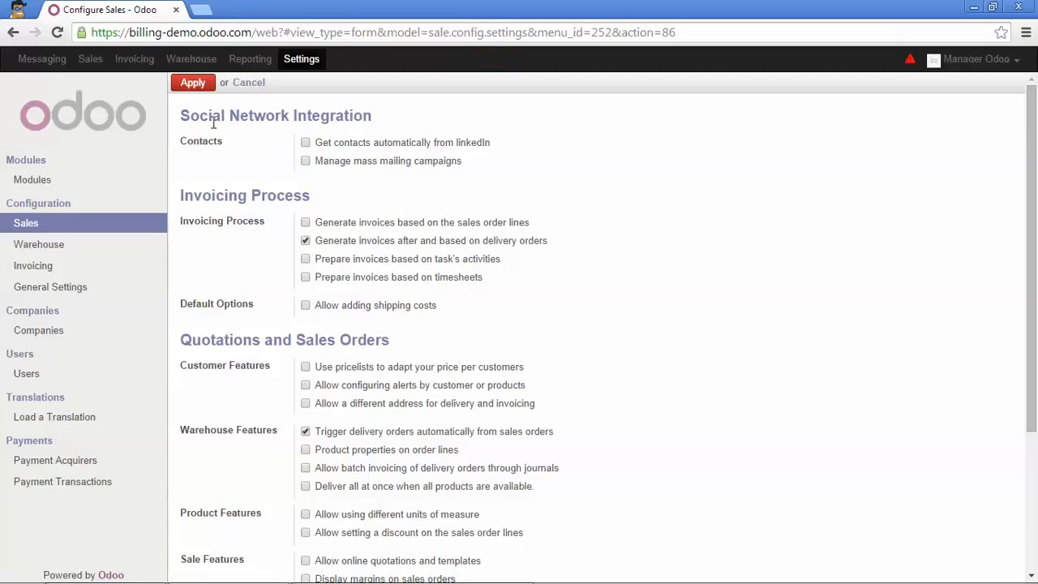
click(193, 84)
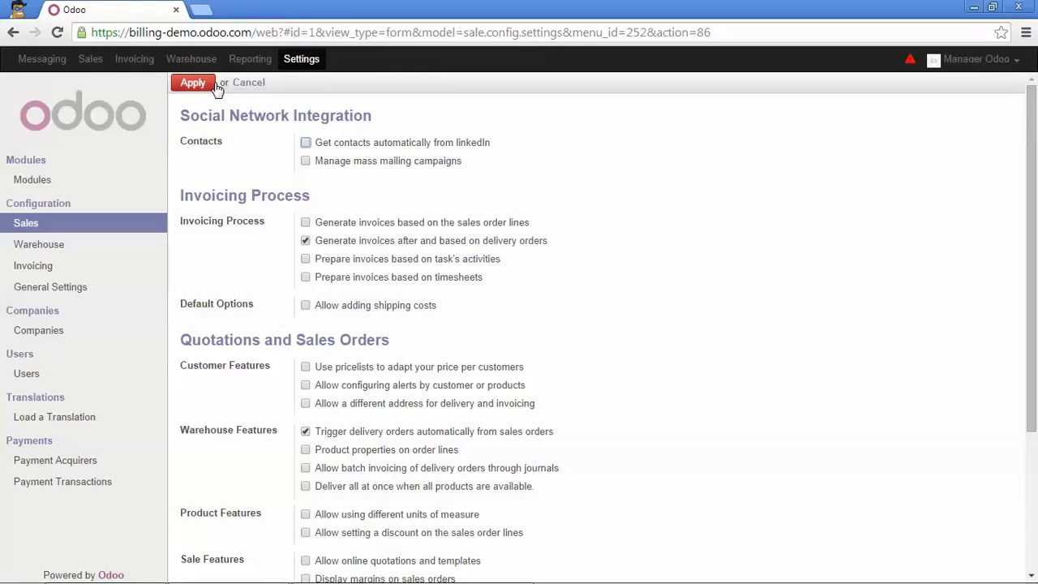
Step: Start a new quotation for customer Axelor and check the invoice creation policy in its additional information
click(90, 60)
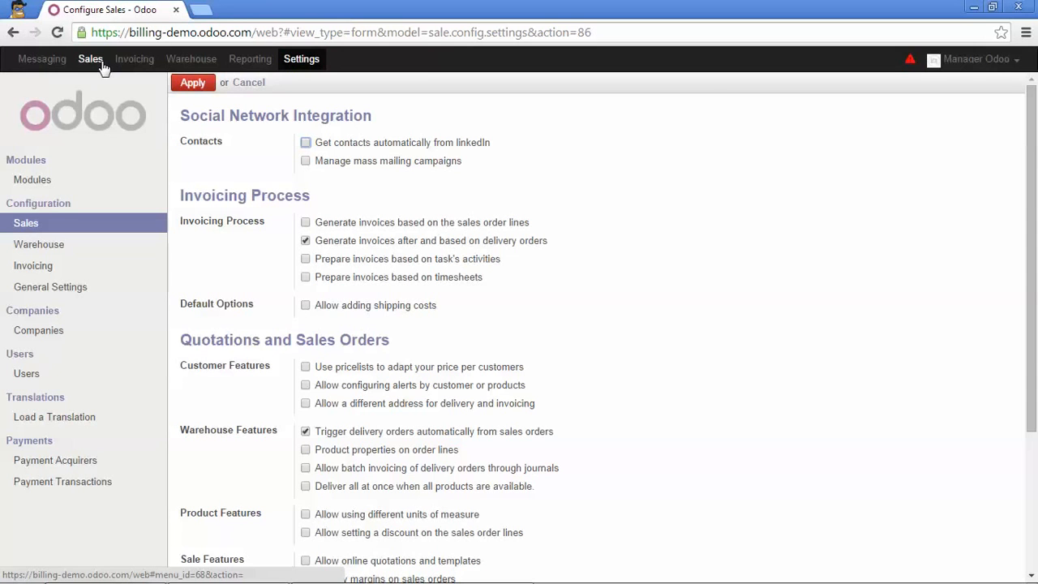
click(90, 60)
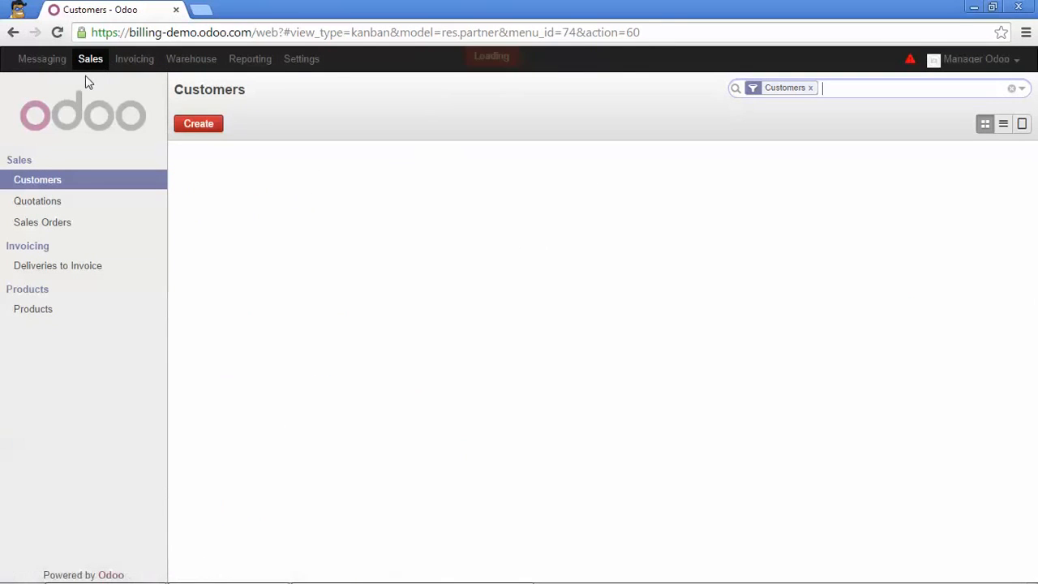
click(48, 204)
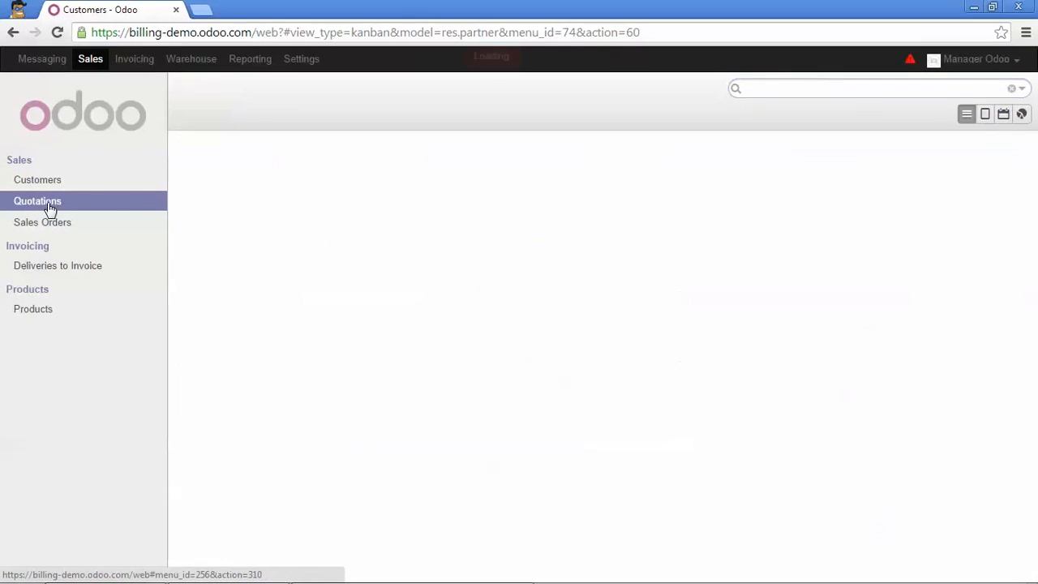
click(195, 123)
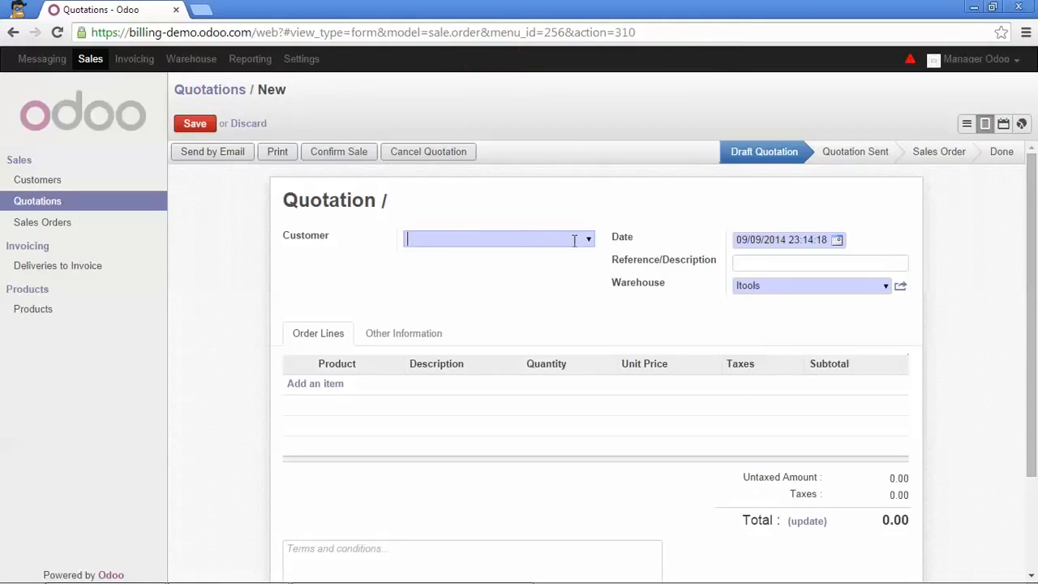
click(588, 240)
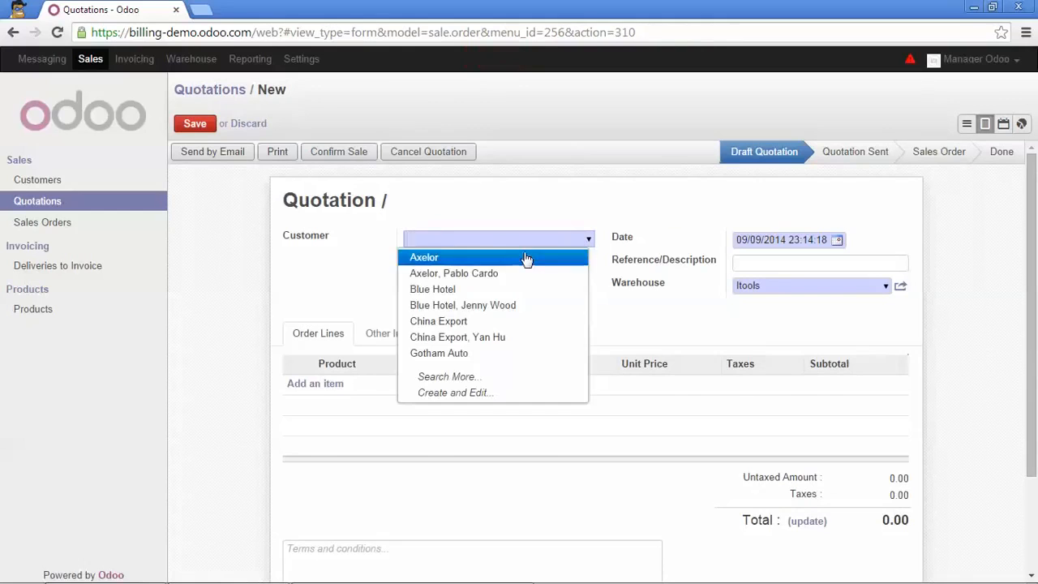
click(526, 257)
click(391, 334)
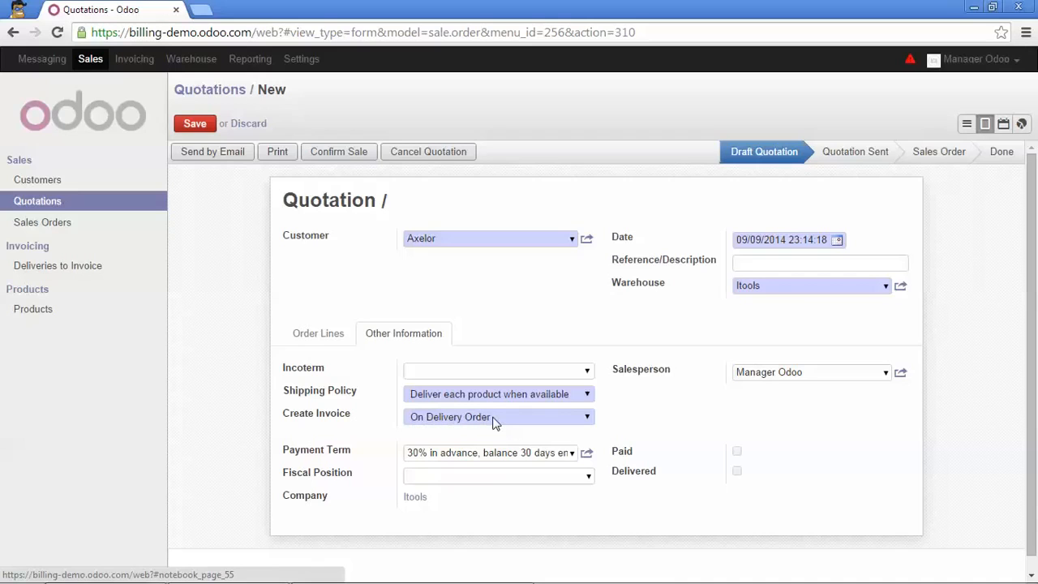
Step: Add an order line for the product PoS BOX with a quantity of 10
click(315, 335)
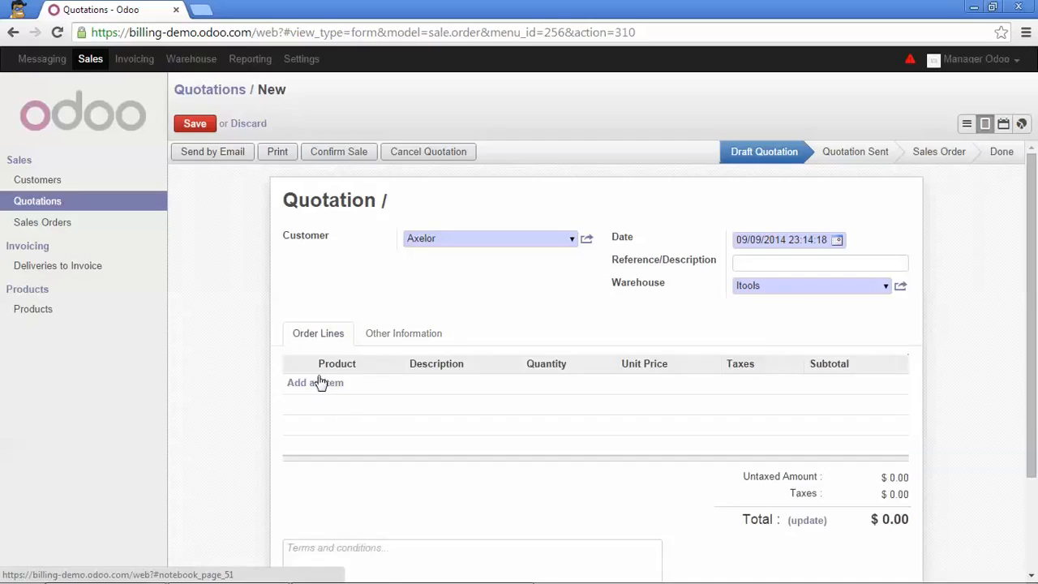
click(320, 382)
click(387, 385)
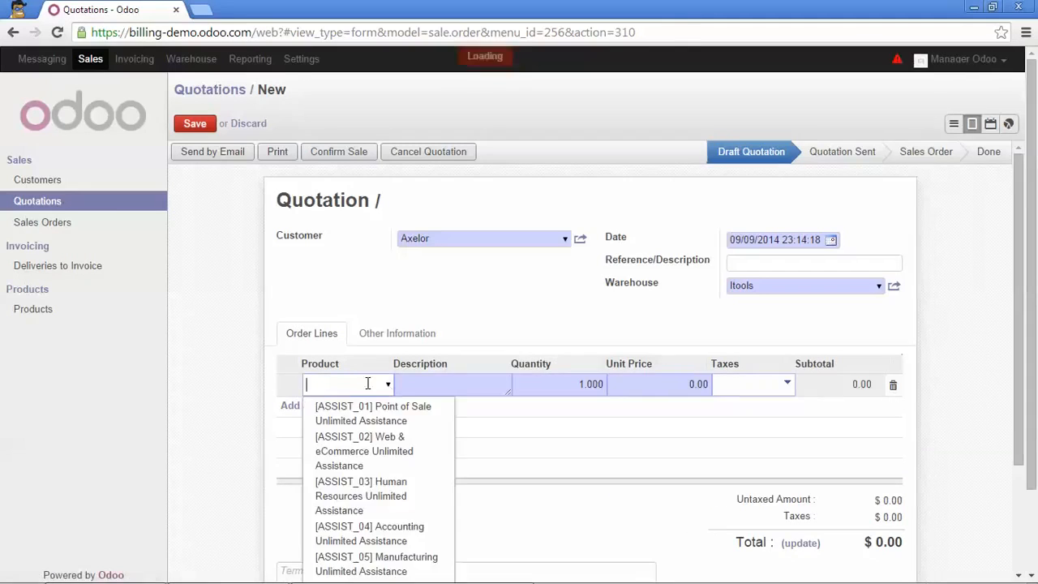
text(pos)
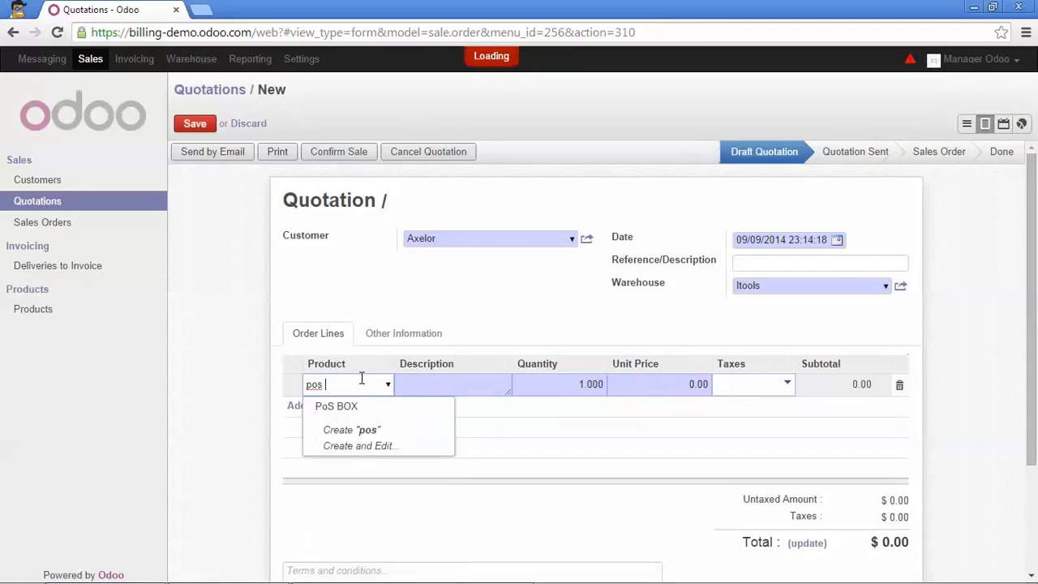
text( box)
click(371, 415)
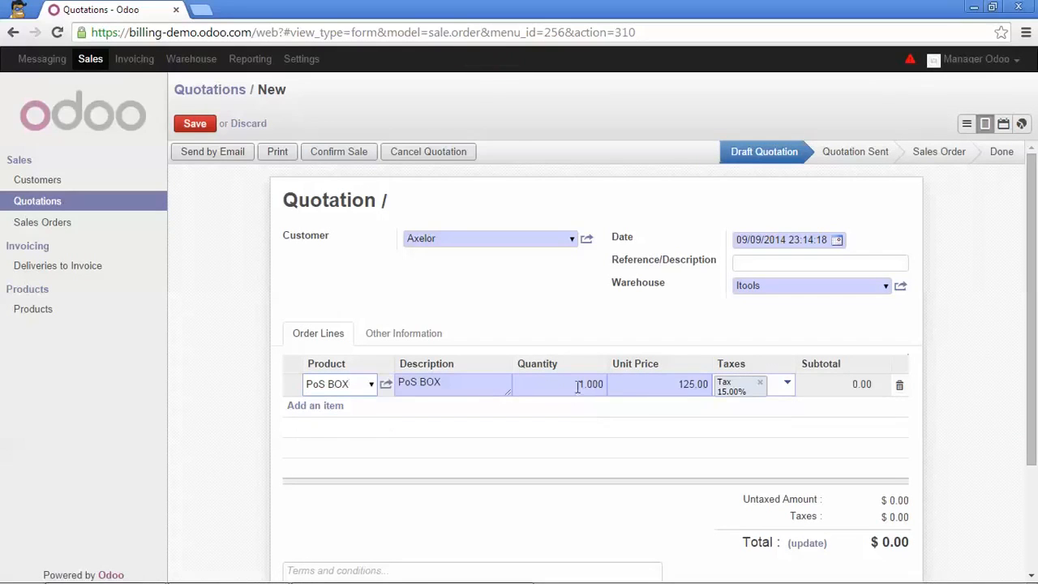
drag(577, 385, 613, 385)
text(10)
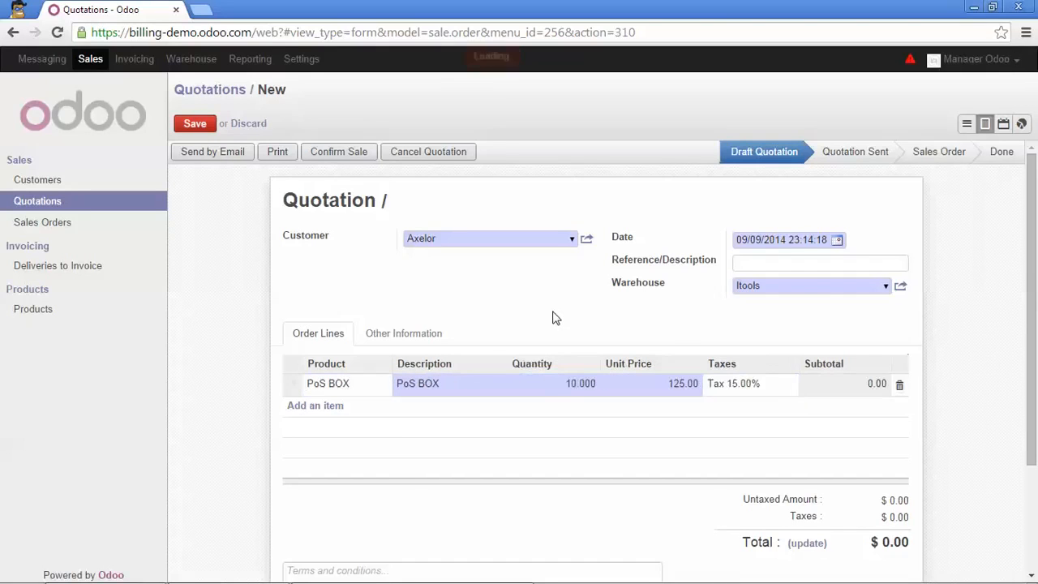
Step: Confirm the sale and check product availability on its delivery order
click(354, 153)
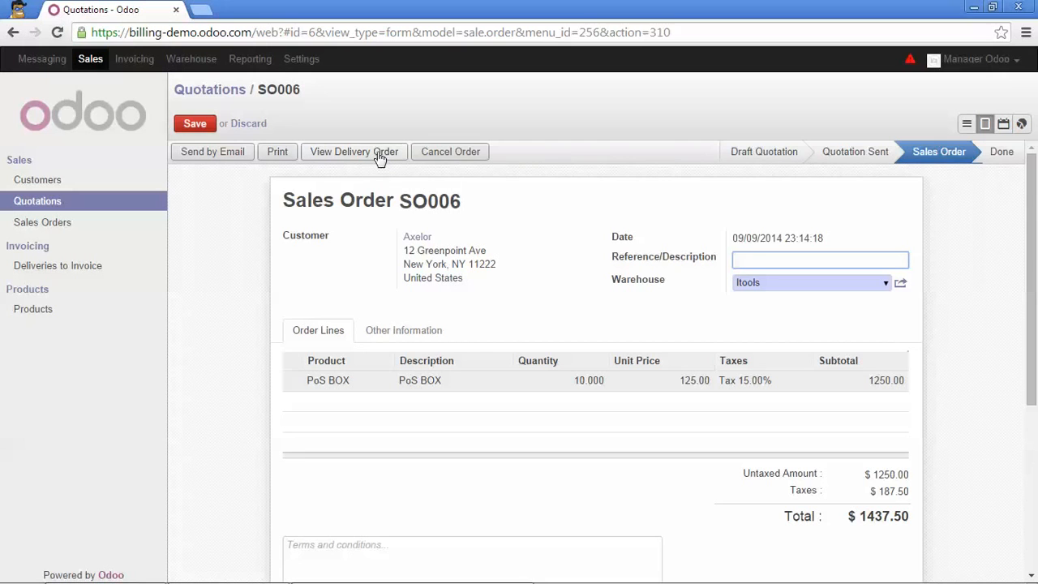
click(381, 154)
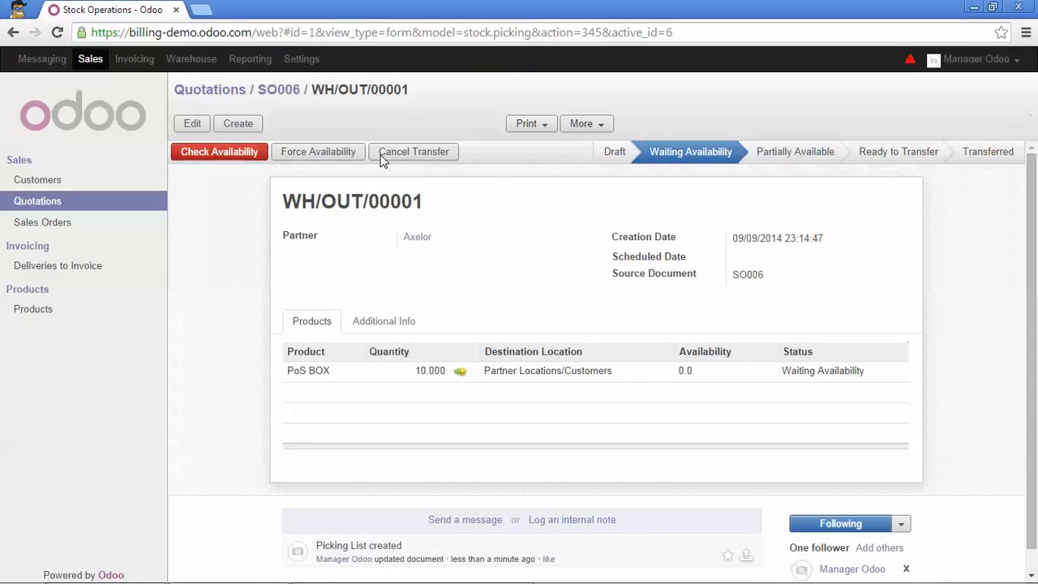
click(213, 157)
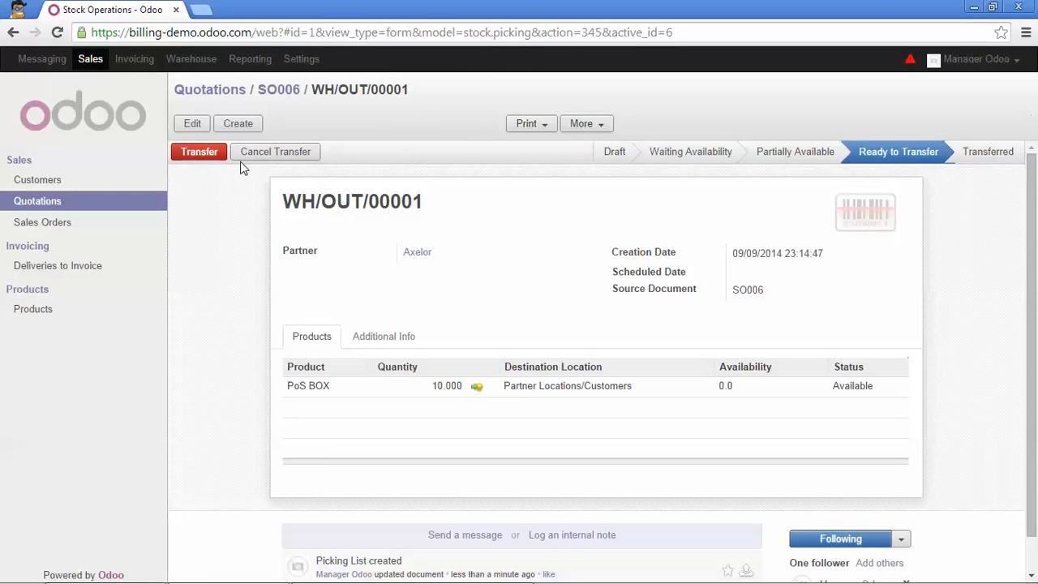
Step: Transfer only 5 units of PoS BOX on the delivery order, and view the invoice creation options without creating an invoice
click(201, 157)
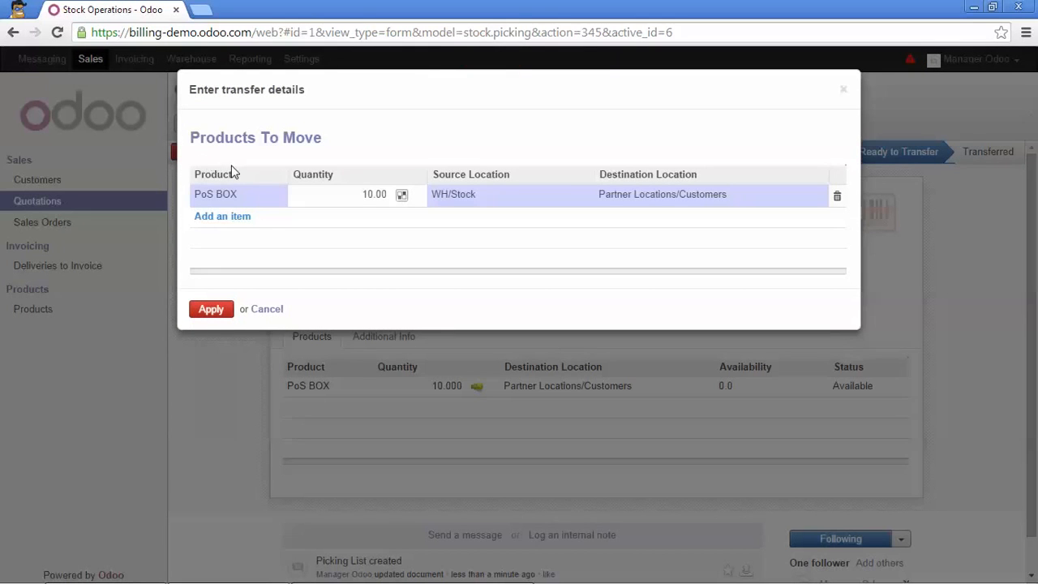
click(374, 201)
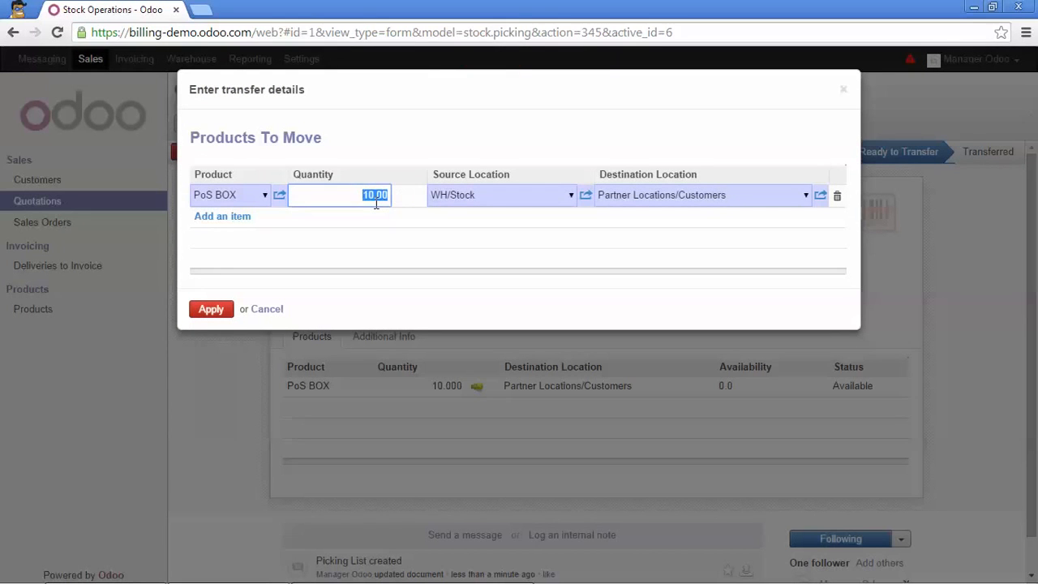
text(5)
click(219, 309)
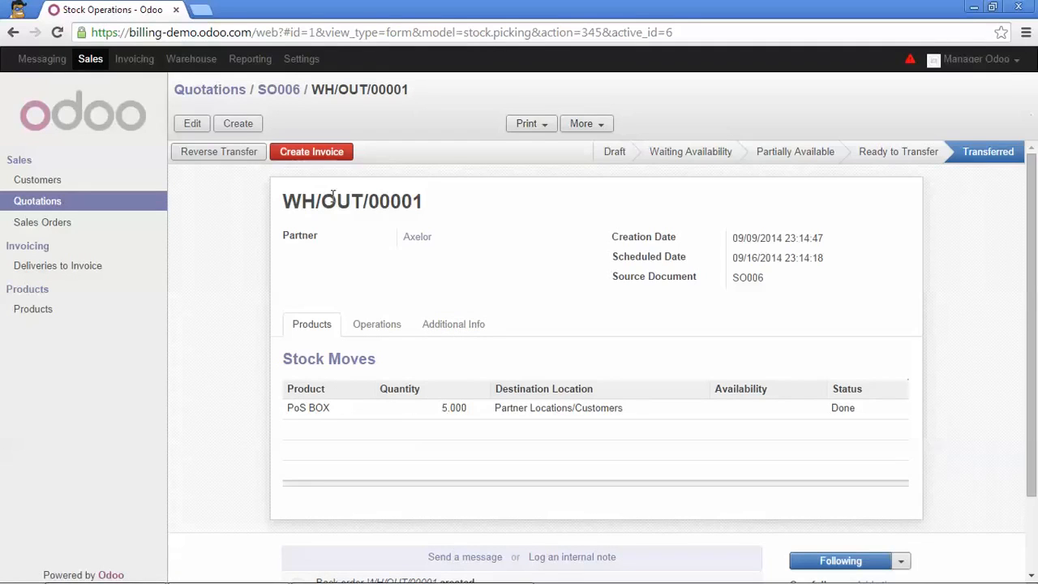
click(316, 154)
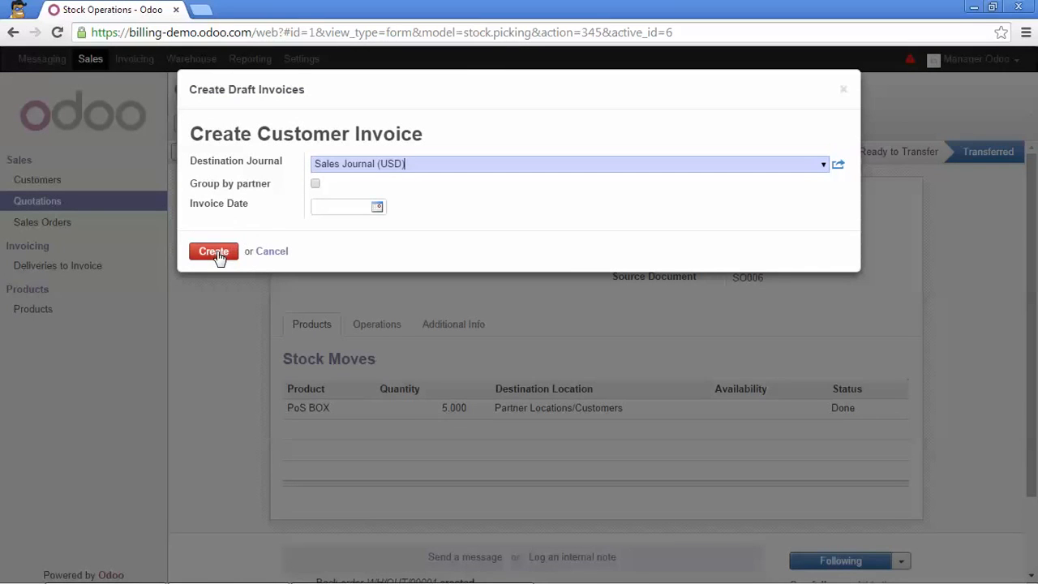
click(843, 91)
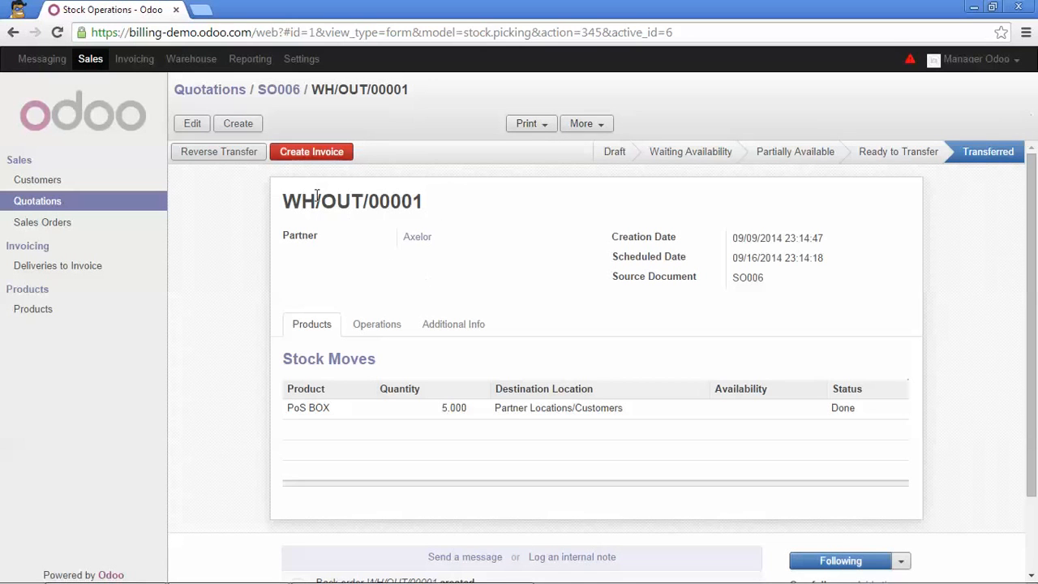
Step: Open the ready back order WH/OUT/00002 among the warehouse delivery orders and transfer its full quantity
click(183, 63)
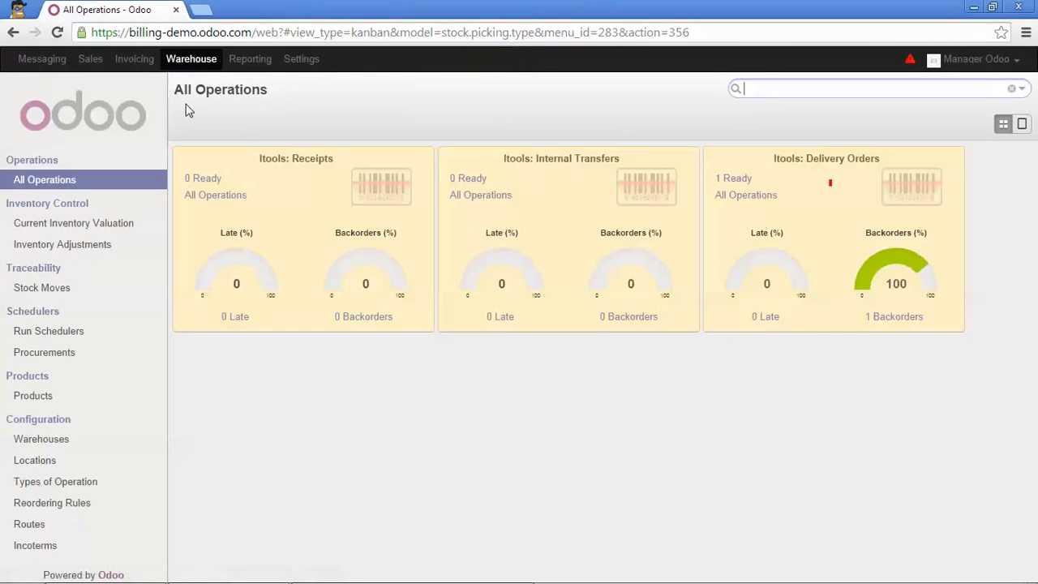
click(741, 180)
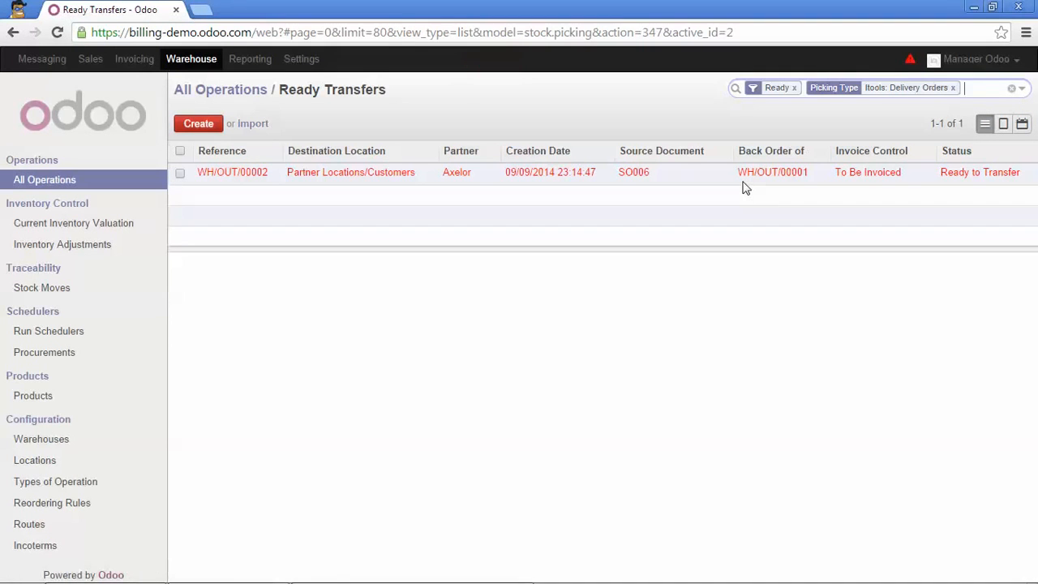
click(268, 180)
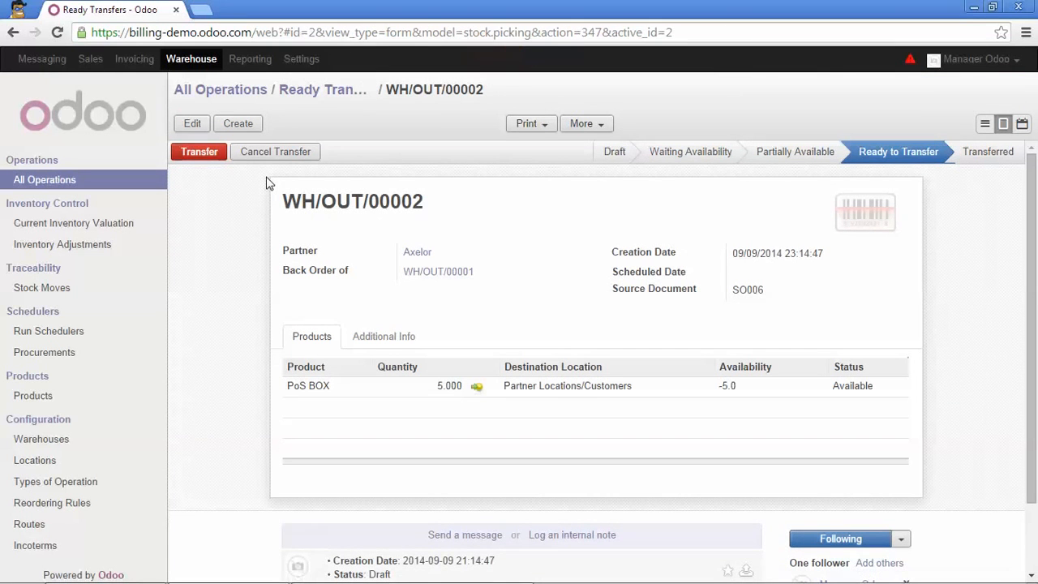
click(200, 154)
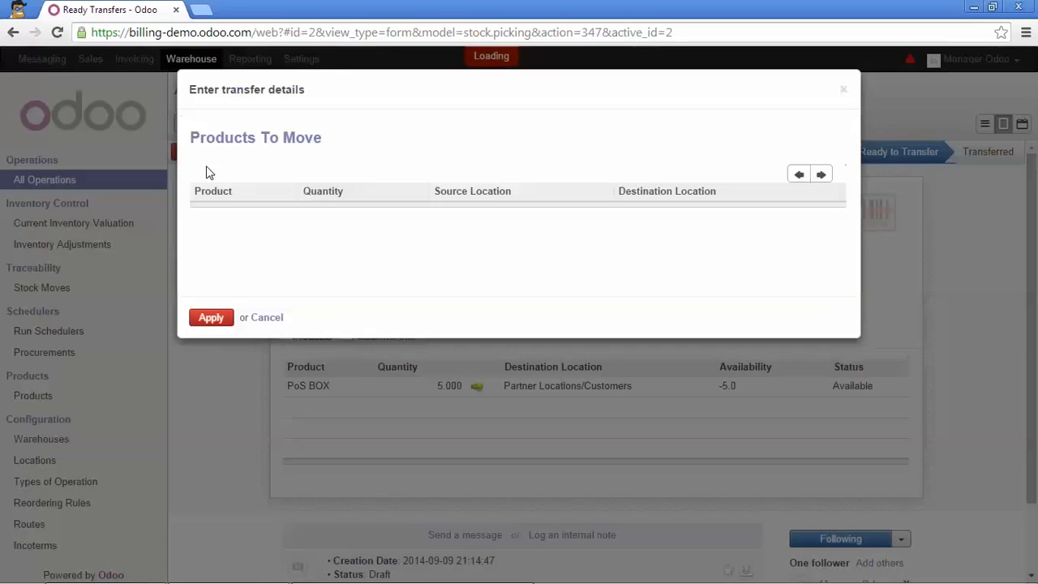
click(211, 310)
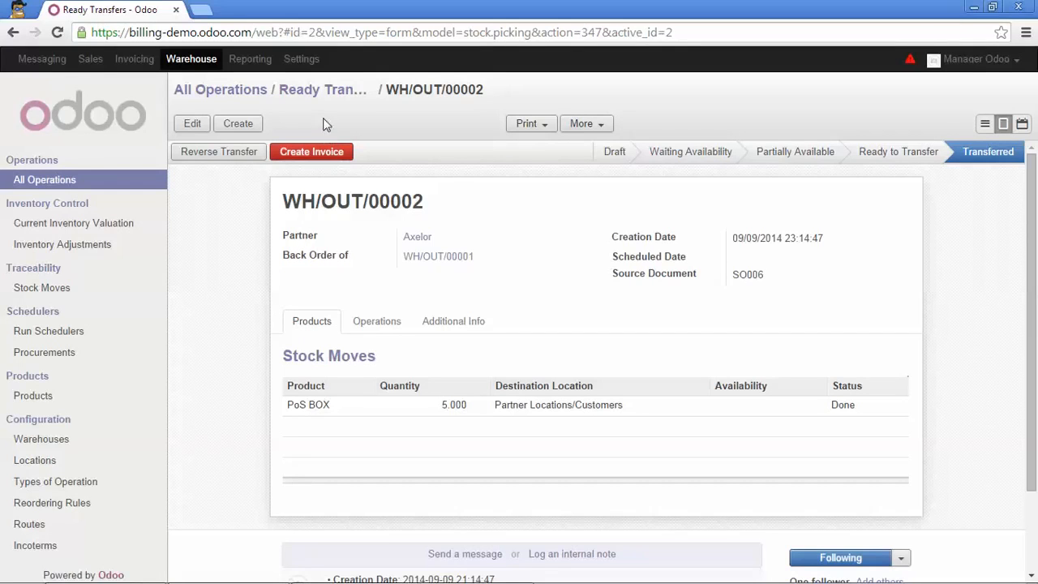
Step: Create one draft invoice for both transferred delivery orders, WH/OUT/00001 and WH/OUT/00002, grouped by partner and dated 09/09/2014
click(319, 91)
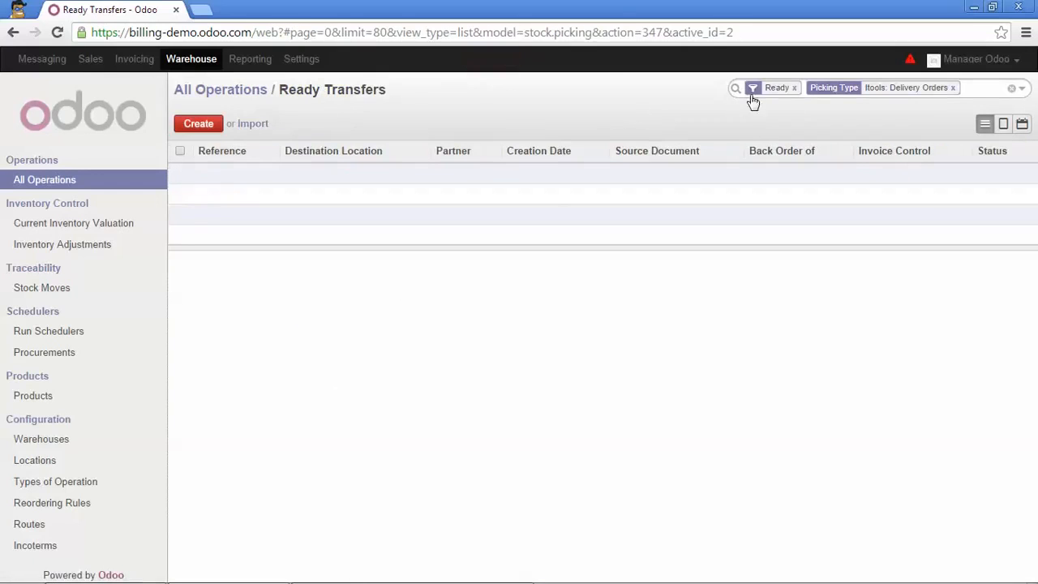
click(794, 87)
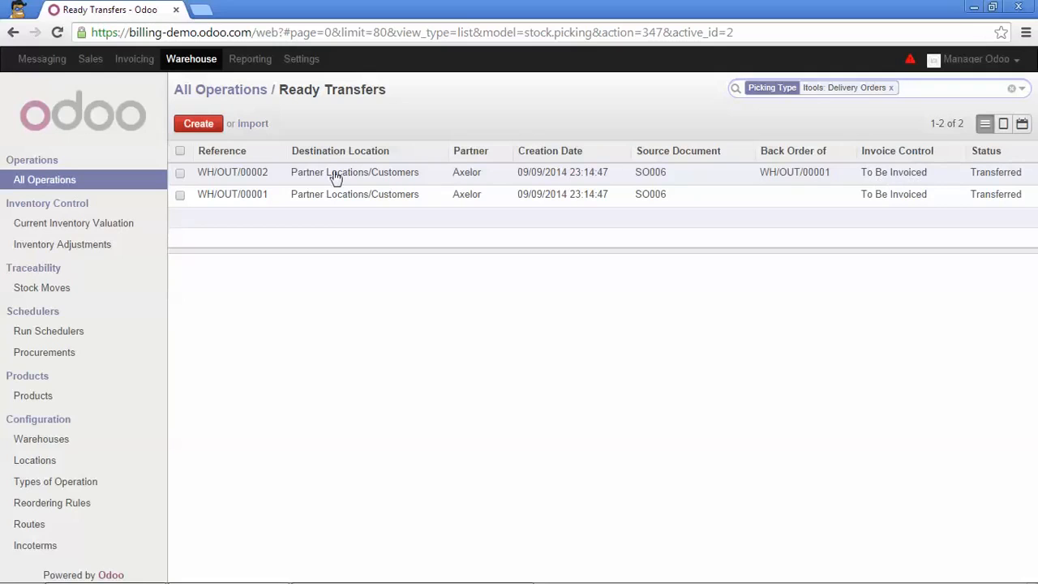
click(180, 152)
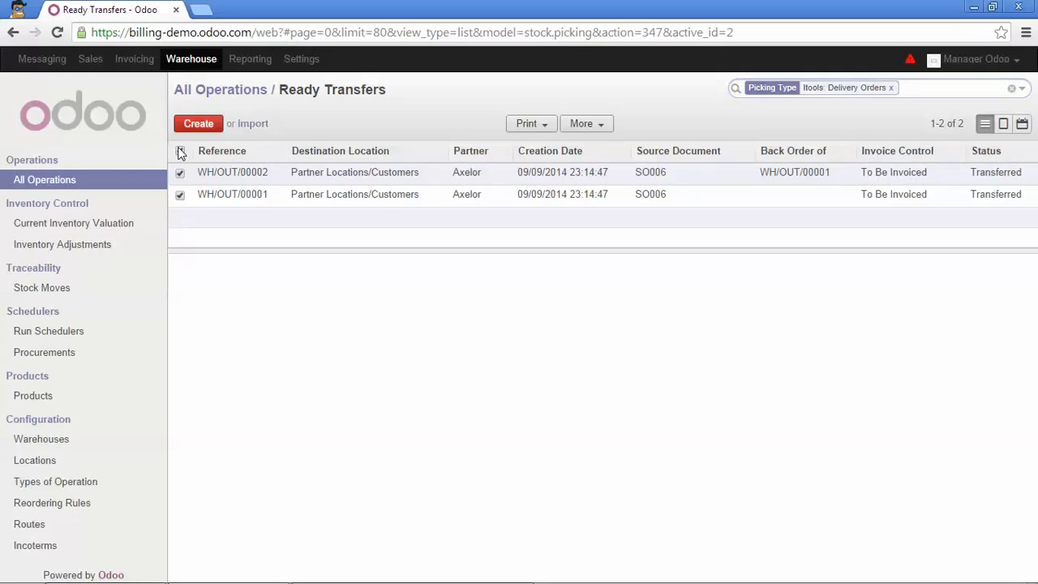
click(606, 128)
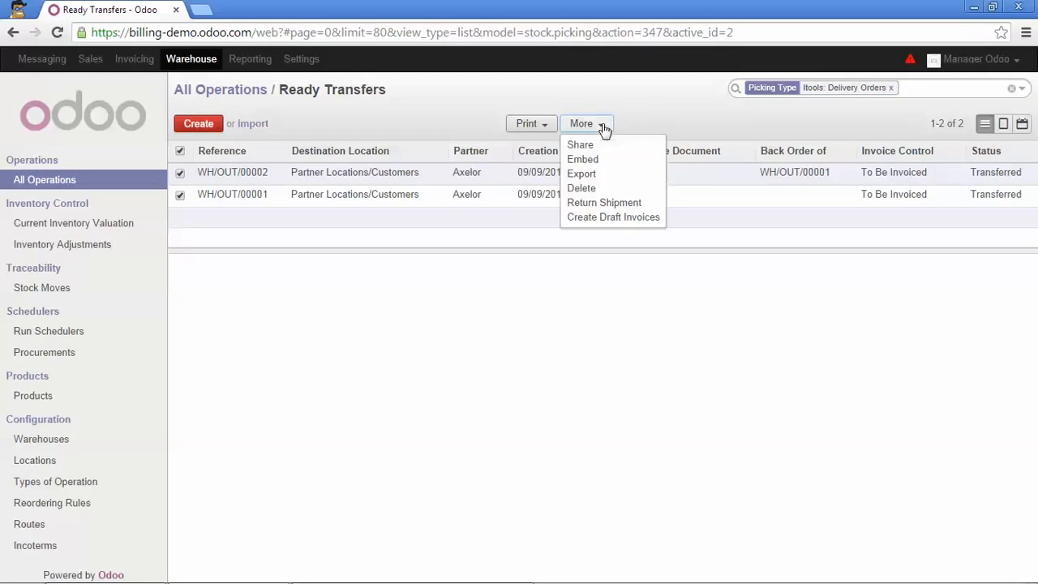
click(615, 217)
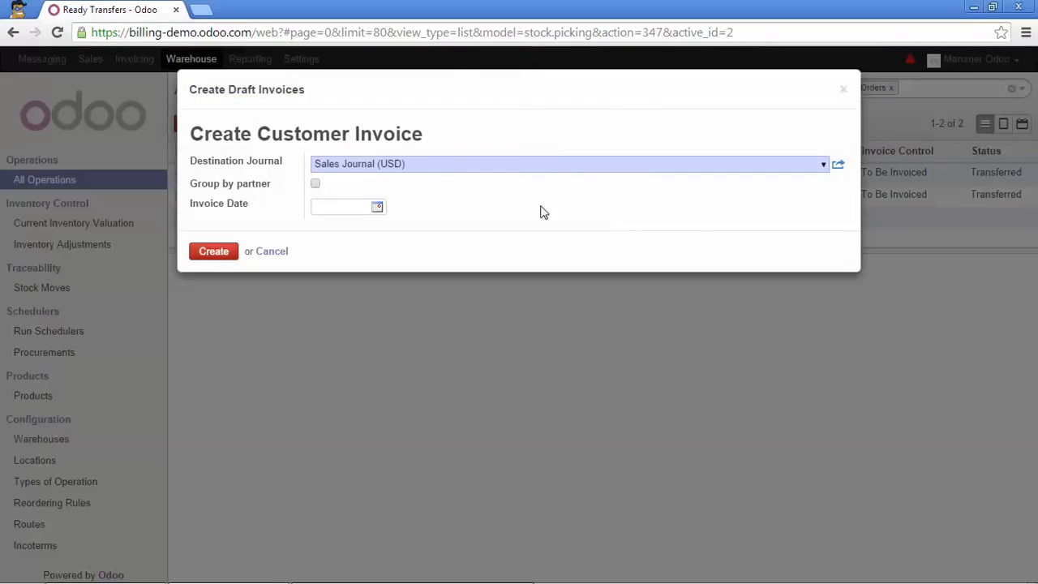
click(315, 185)
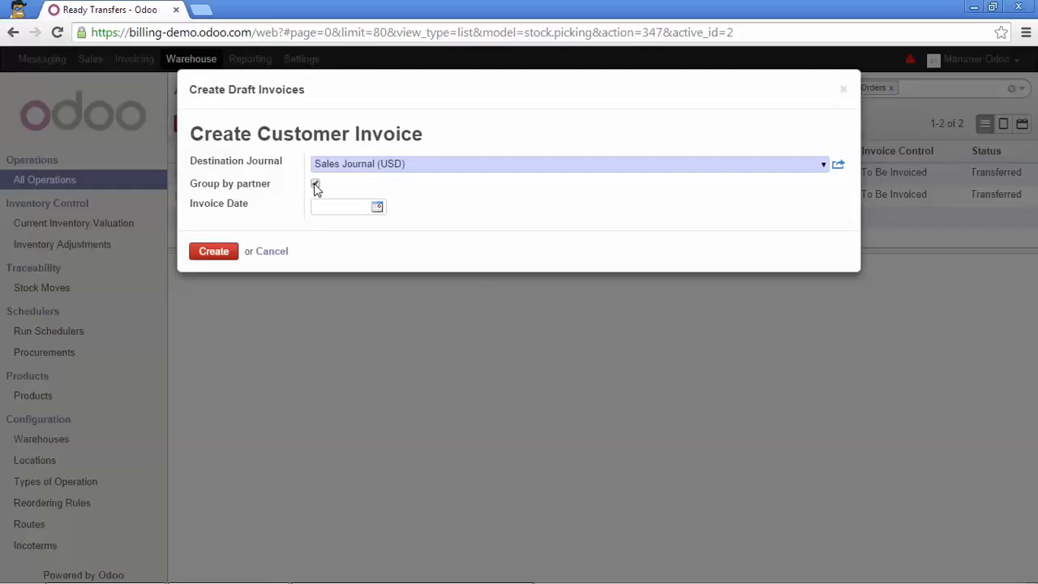
click(377, 207)
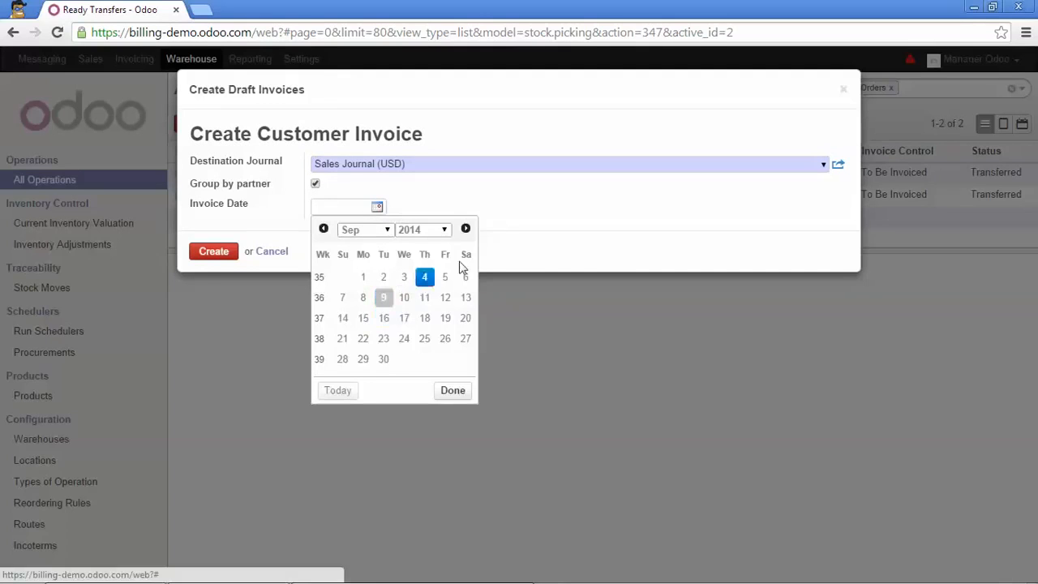
click(436, 203)
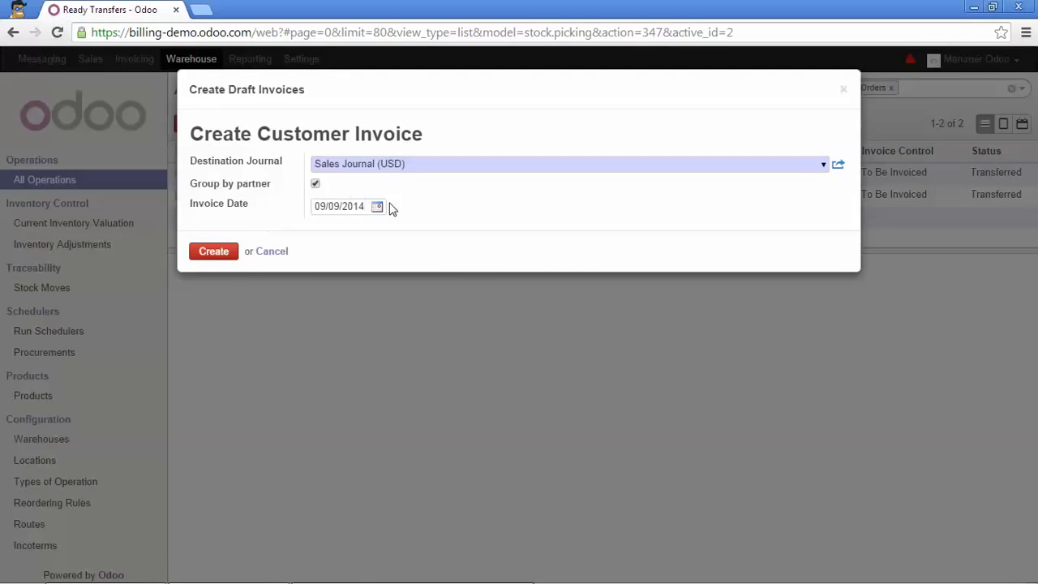
click(219, 253)
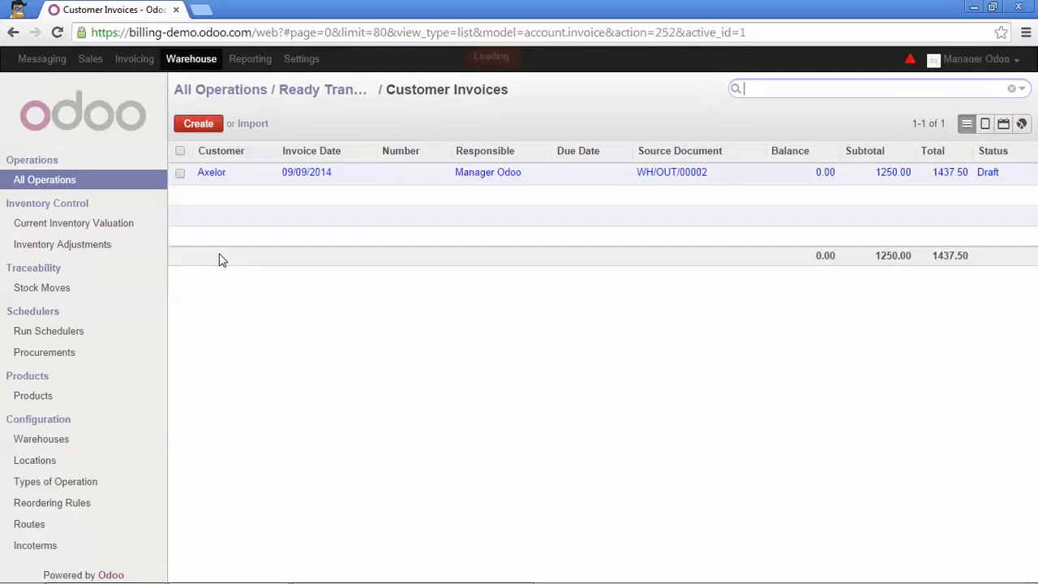
Step: Review the invoice lines and source document of Axelor's draft invoice and validate it
click(241, 180)
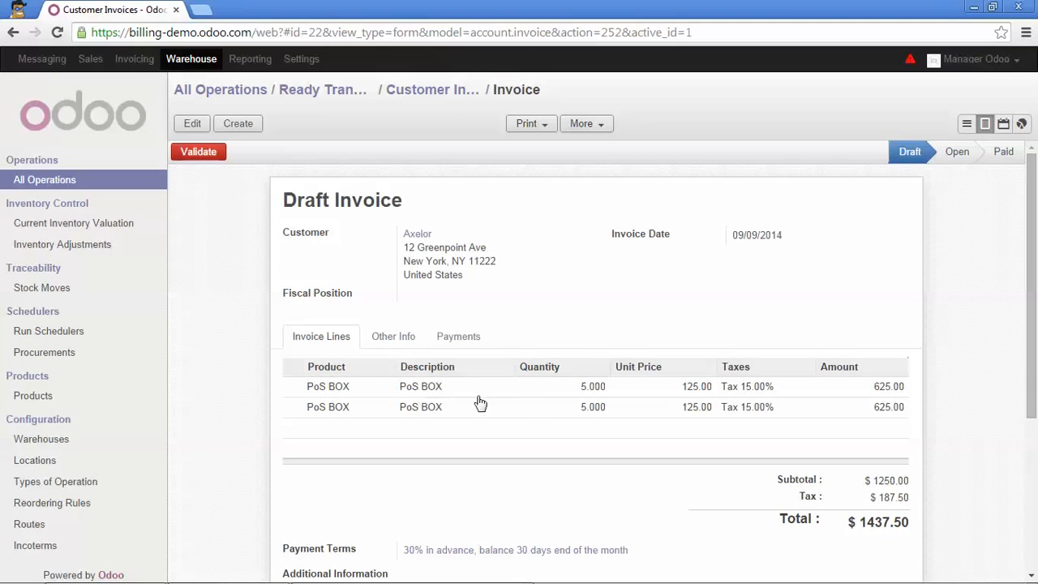
scroll(447, 371, down, 1)
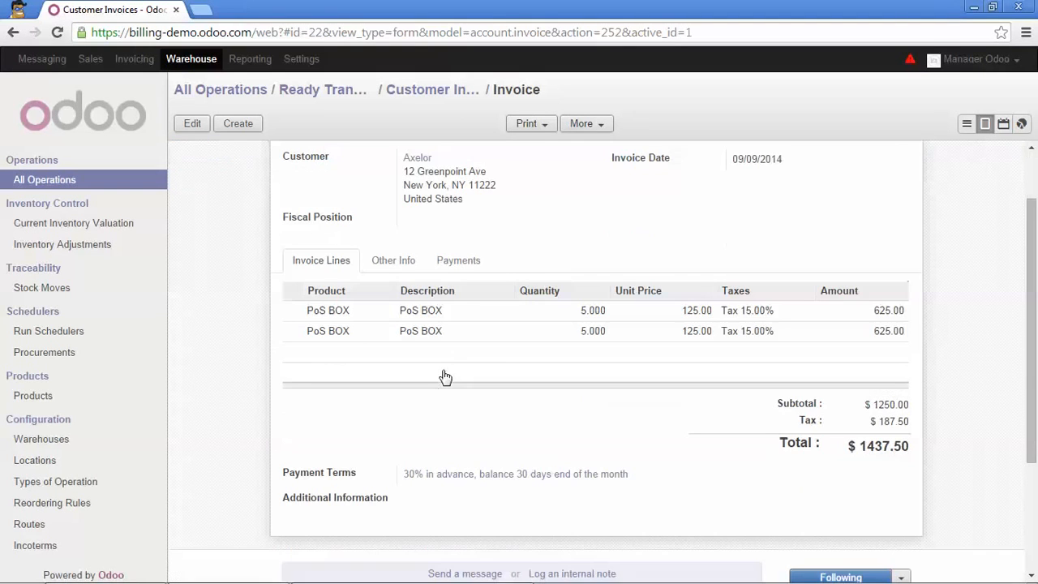
scroll(406, 374, up, 1)
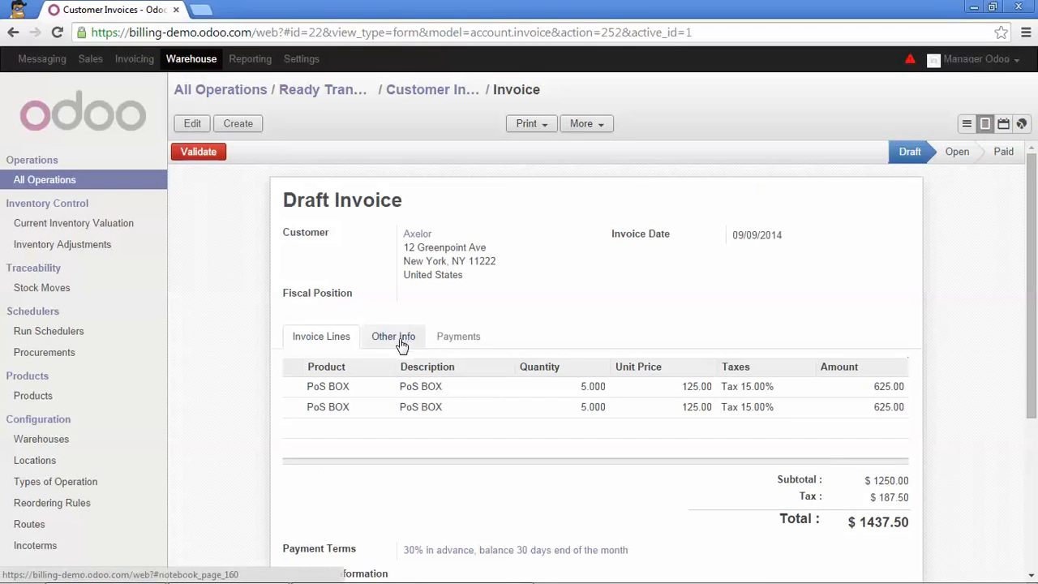
click(409, 341)
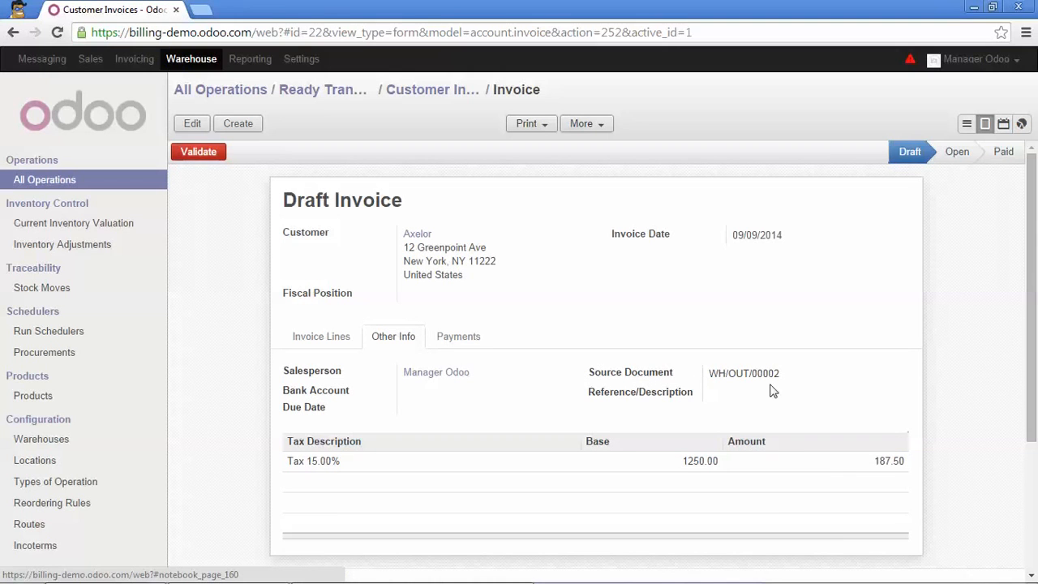
drag(783, 376, 710, 374)
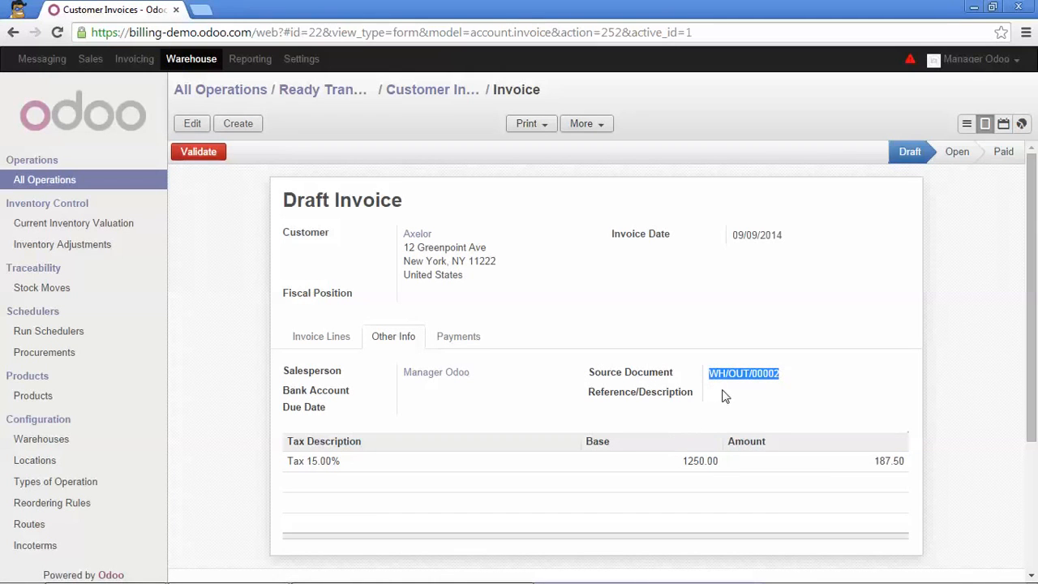
click(318, 339)
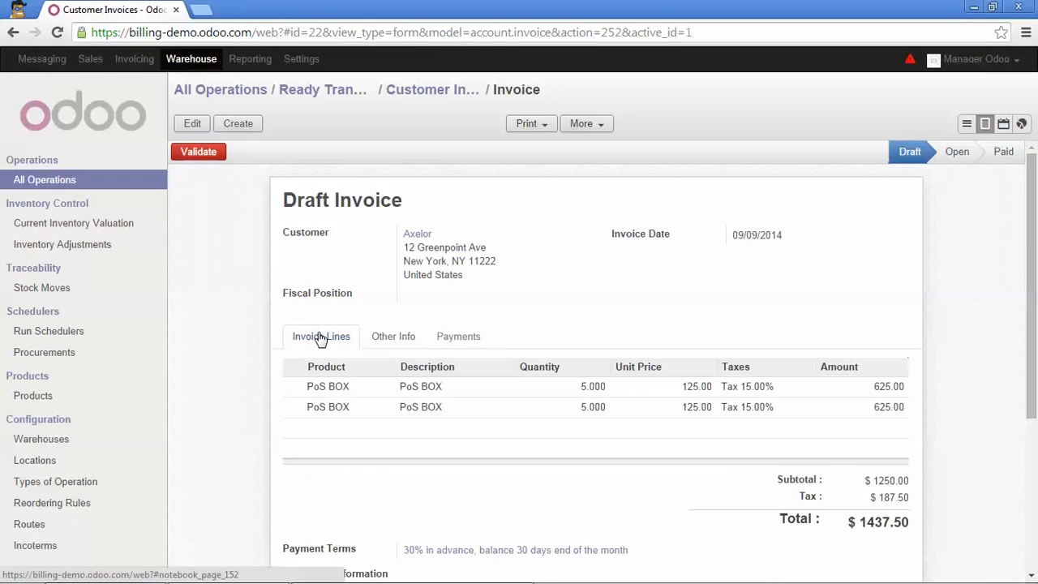
click(203, 154)
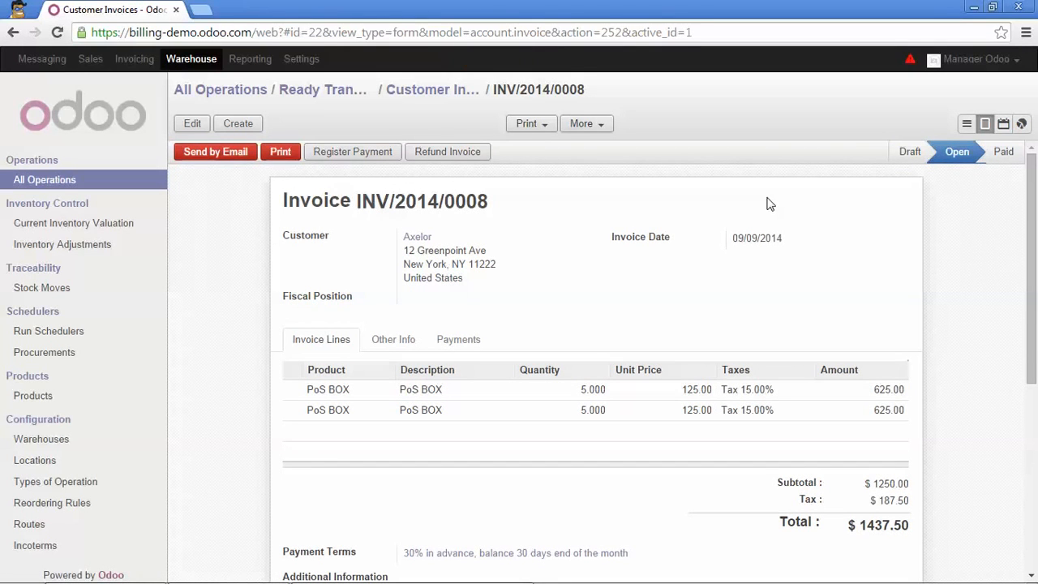
Step: Open Axelor's most recent sales order from the list of sales orders to check its status
click(89, 60)
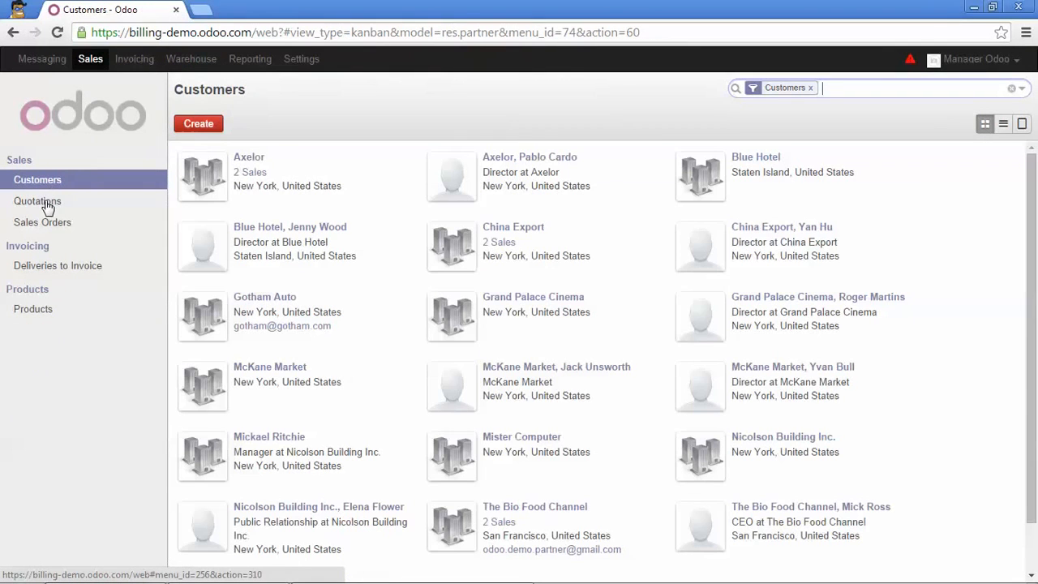
click(50, 222)
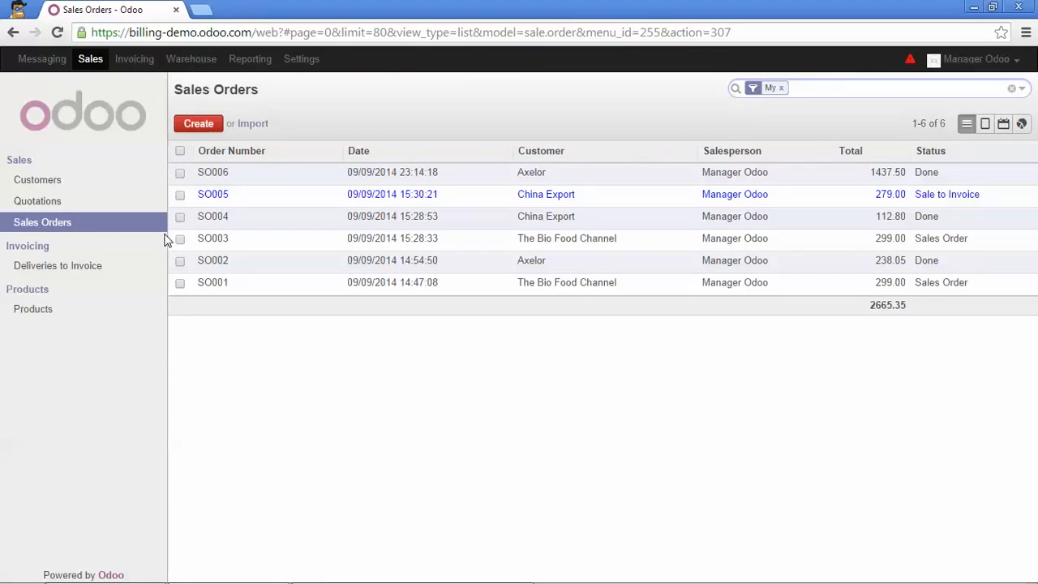
click(337, 178)
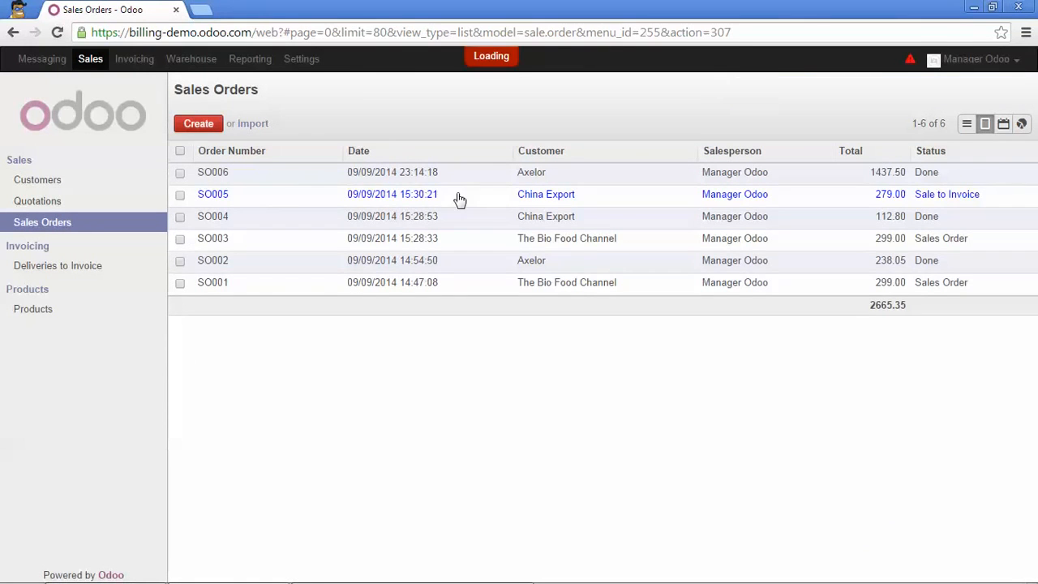